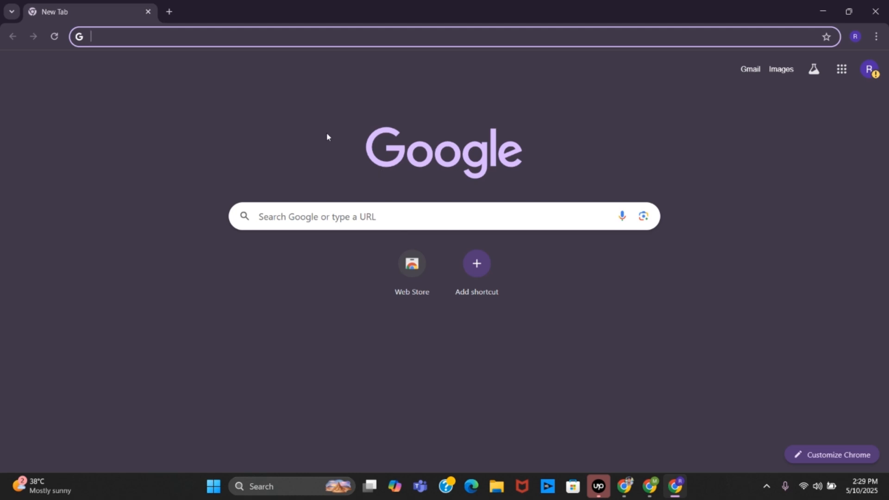
# Open the Google Ads website at ads.google.com
pyautogui.click(198, 183)
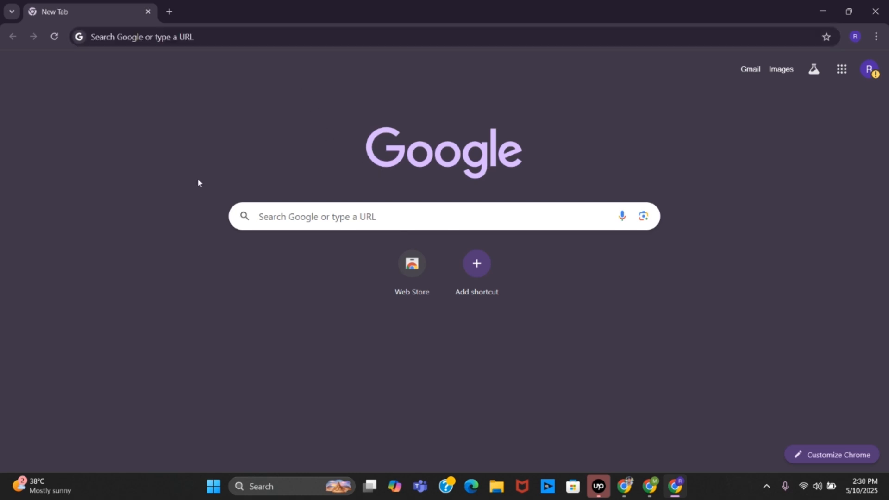
pyautogui.click(208, 37)
pyautogui.write('ads.')
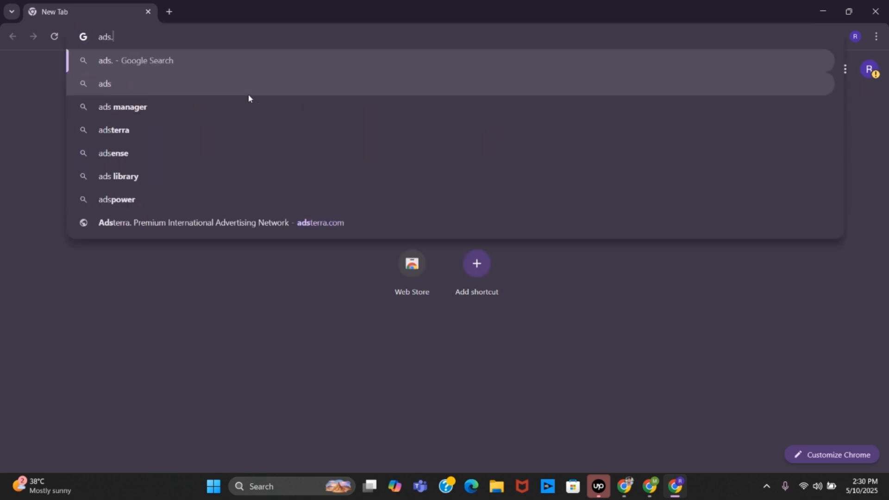
pyautogui.write('google.com')
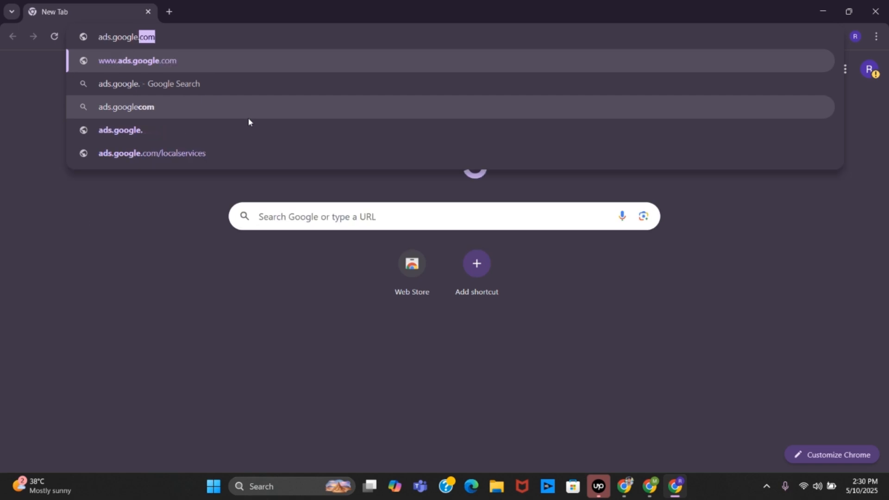
pyautogui.press('Return')
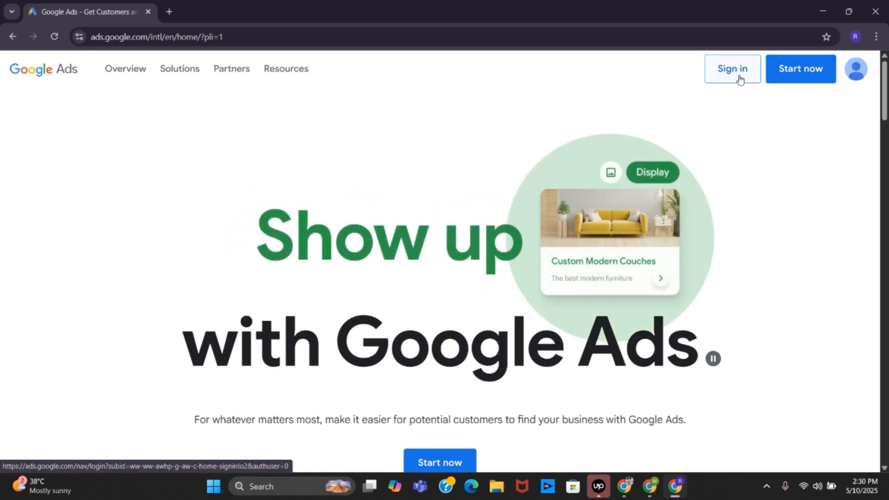
# Sign in and start a new Google Ads account, allowing site notifications and proceeding to the first campaign setup
pyautogui.click(732, 79)
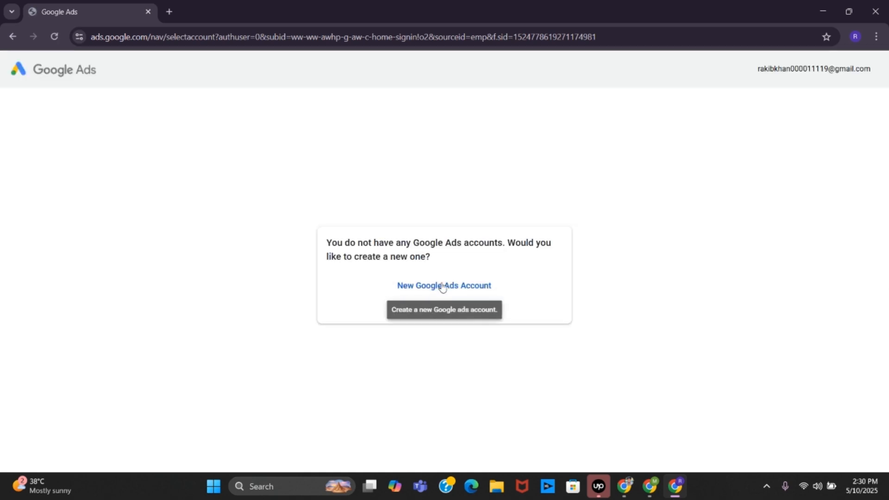
pyautogui.click(479, 287)
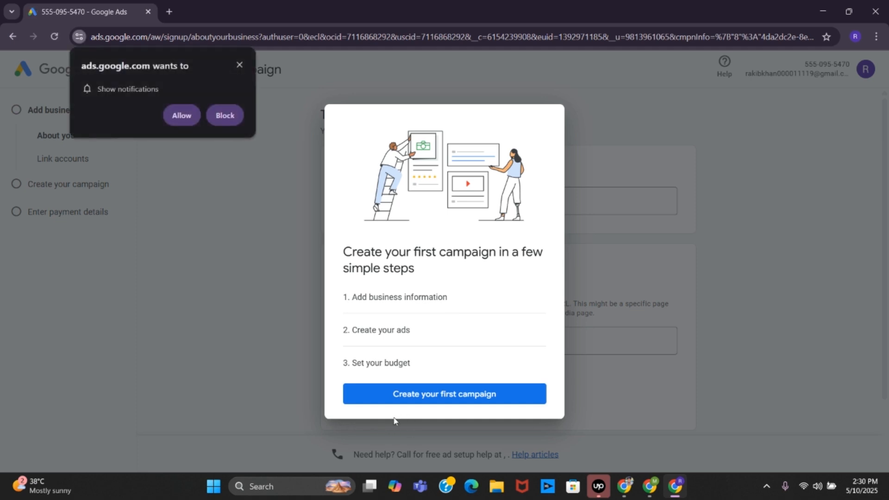
pyautogui.click(181, 115)
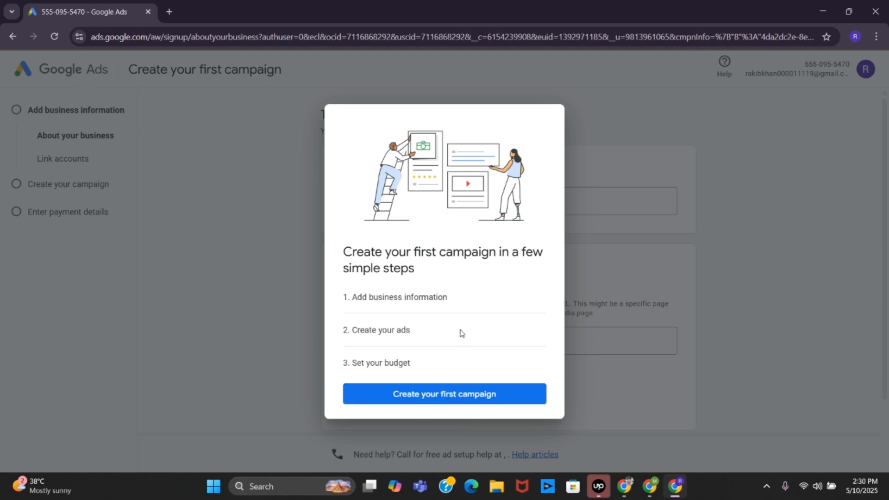
pyautogui.click(428, 397)
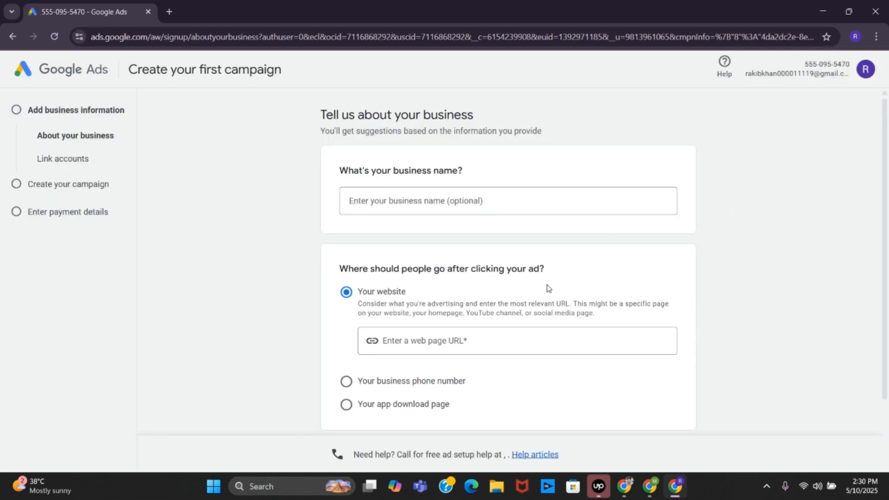
pyautogui.click(447, 345)
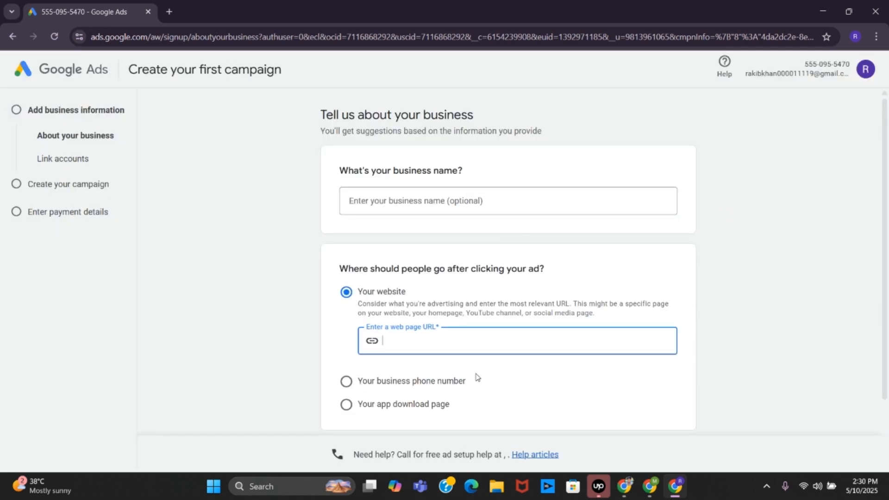
pyautogui.write('www.vitazenithlife.com')
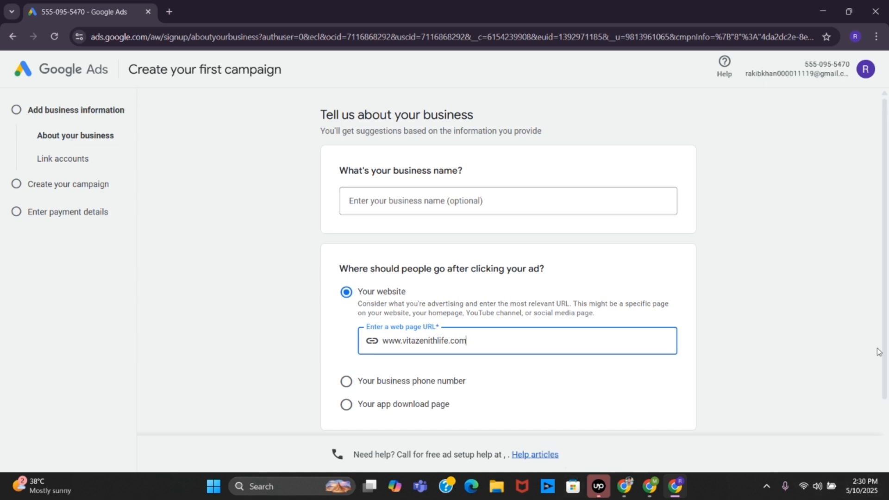
pyautogui.scroll(-2, 880, 352)
pyautogui.click(679, 375)
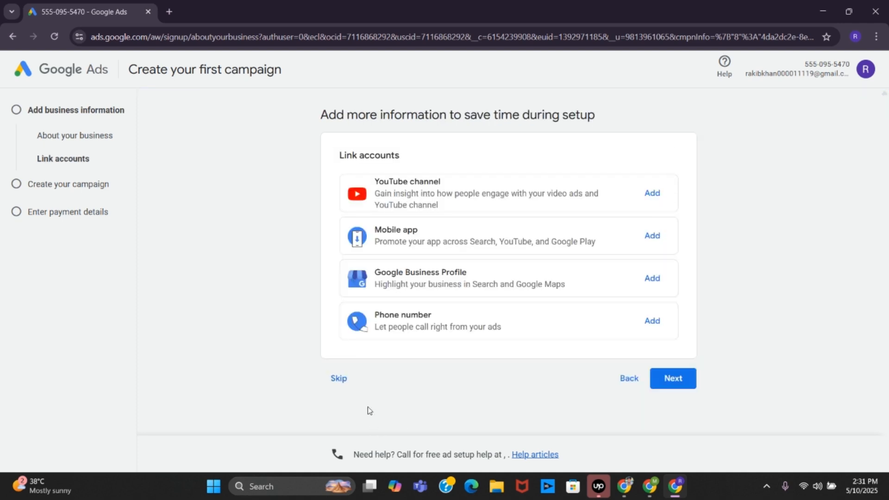
# Skip account linking, the campaign goal and the campaign type, and leave campaign creation
pyautogui.click(339, 377)
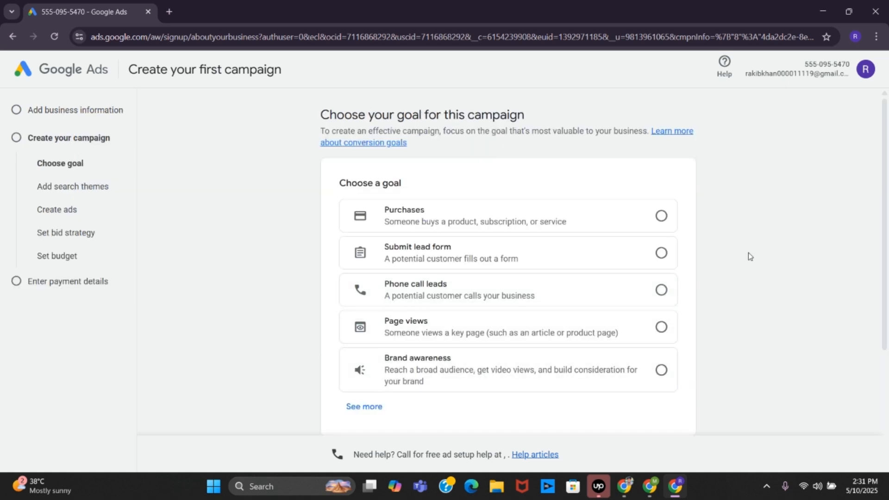
pyautogui.scroll(-3, 646, 357)
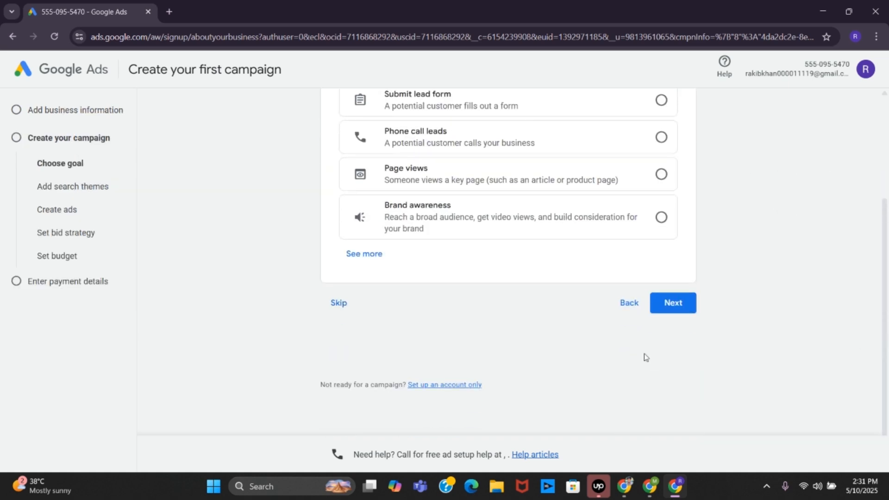
pyautogui.click(328, 309)
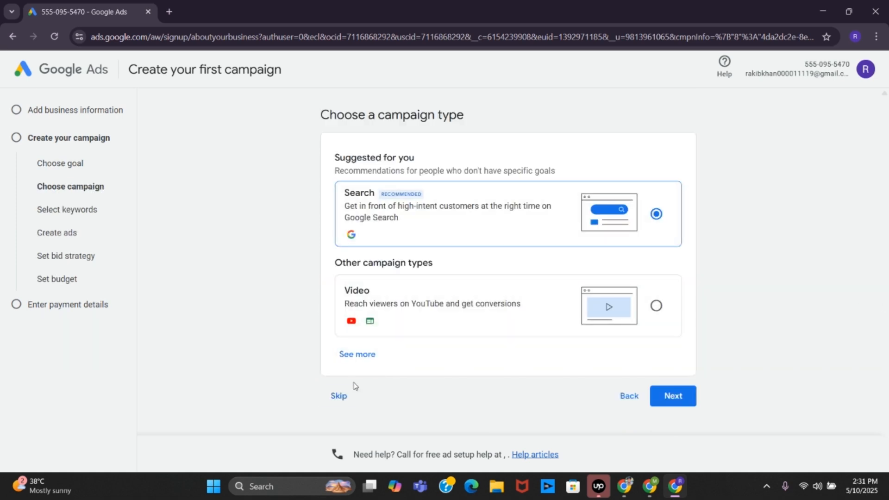
pyautogui.click(343, 393)
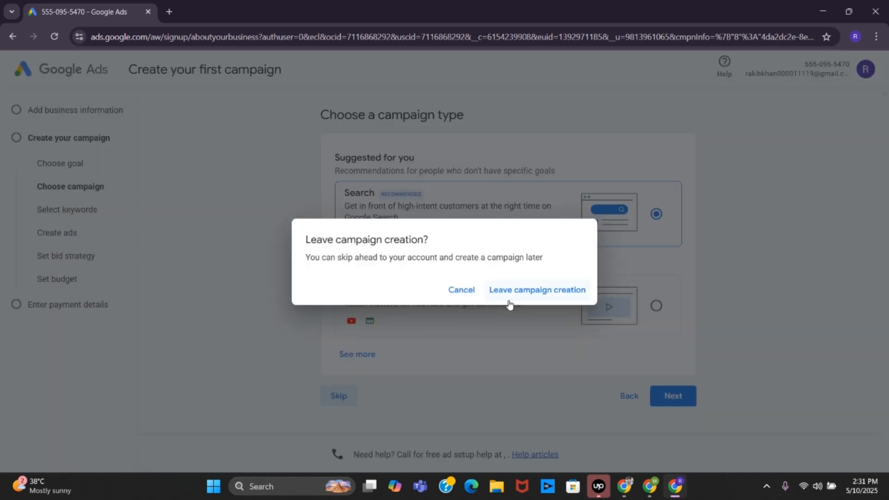
pyautogui.click(568, 297)
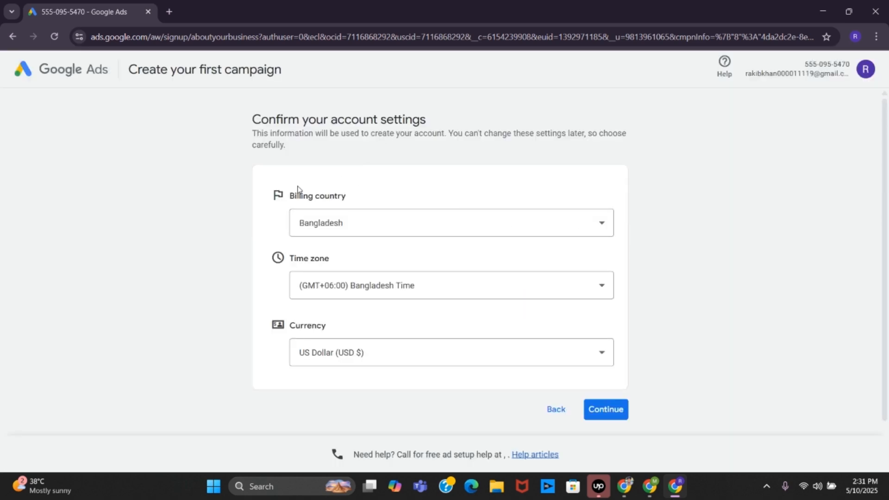
# Review the billing country, time zone and currency in the account settings
pyautogui.moveTo(294, 194); pyautogui.dragTo(351, 199)
pyautogui.moveTo(303, 258); pyautogui.dragTo(351, 262)
pyautogui.moveTo(301, 326); pyautogui.dragTo(334, 331)
pyautogui.click(444, 160)
pyautogui.scroll(-1, 884, 312)
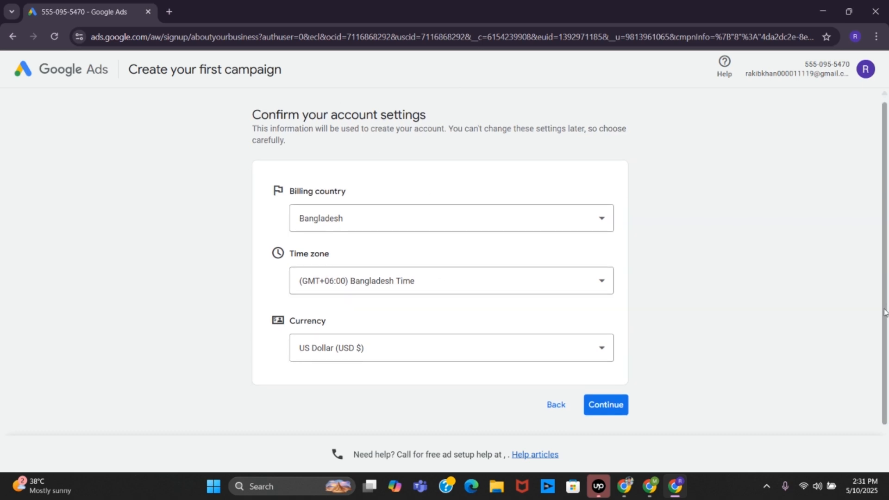
pyautogui.scroll(-1, 884, 313)
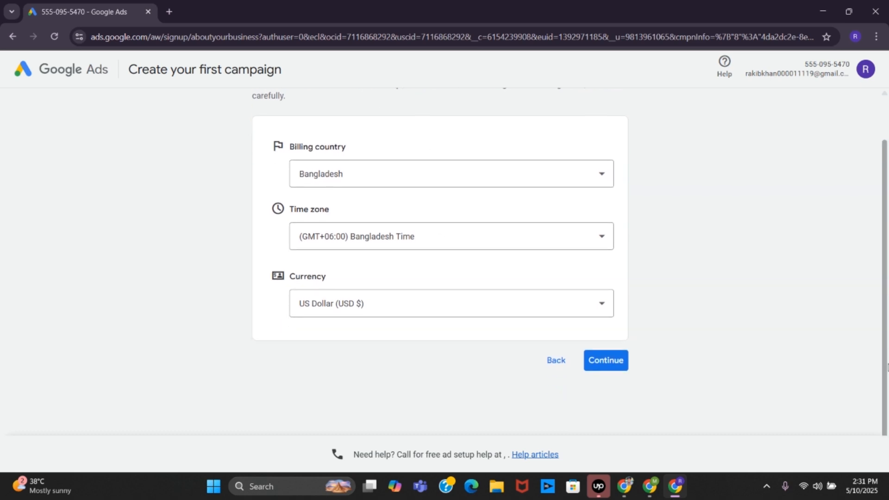
# Go back to the campaign type choice and leave campaign creation again
pyautogui.click(553, 363)
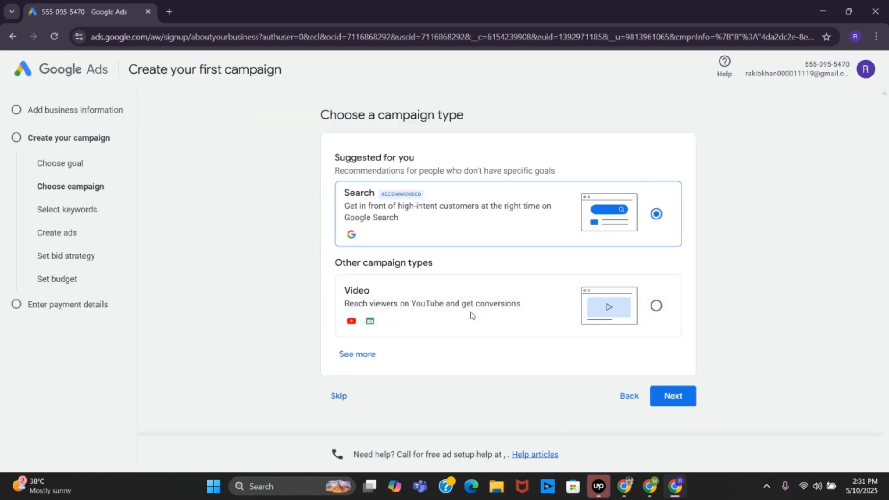
pyautogui.click(339, 396)
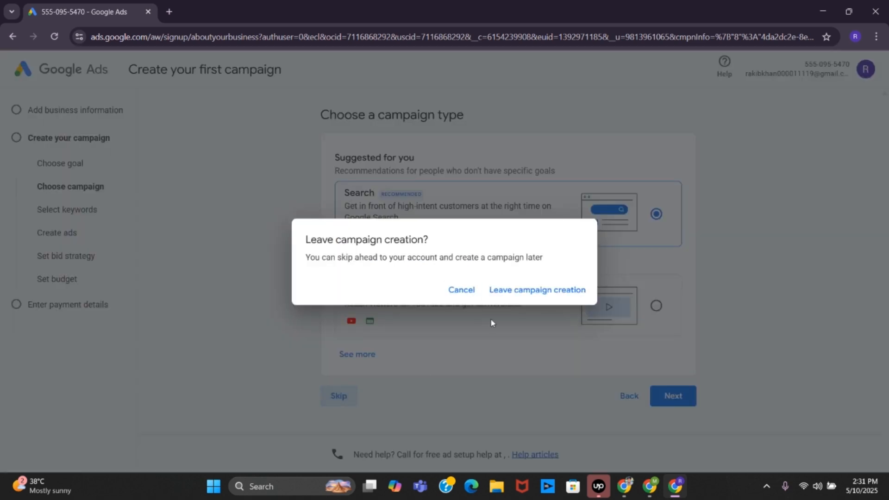
pyautogui.click(516, 296)
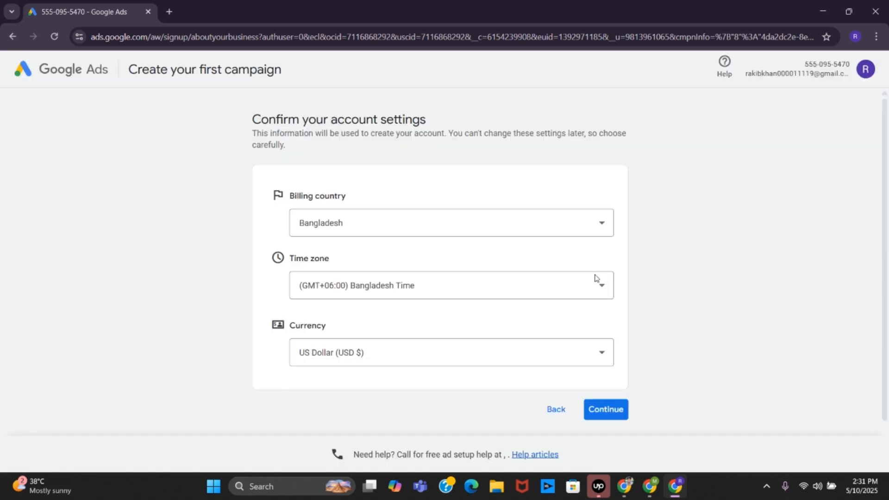
# Open the help articles from the account settings page and search them for "dashboard"
pyautogui.scroll(-1, 887, 323)
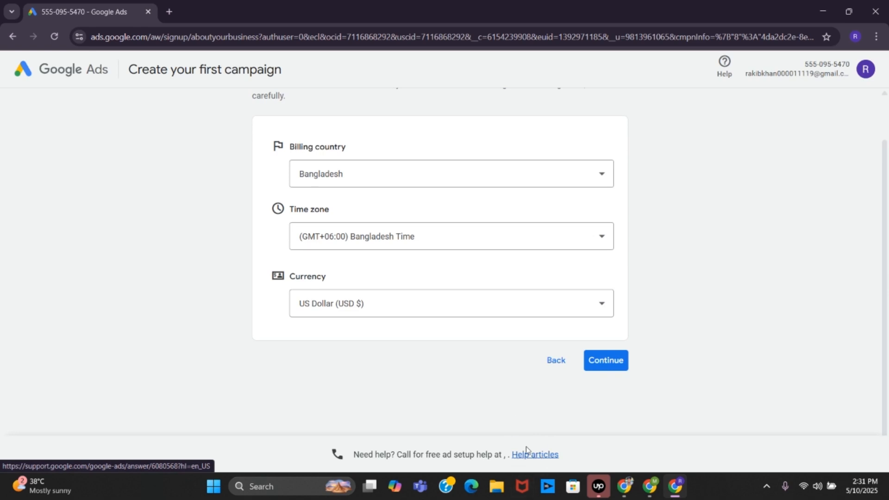
pyautogui.click(527, 460)
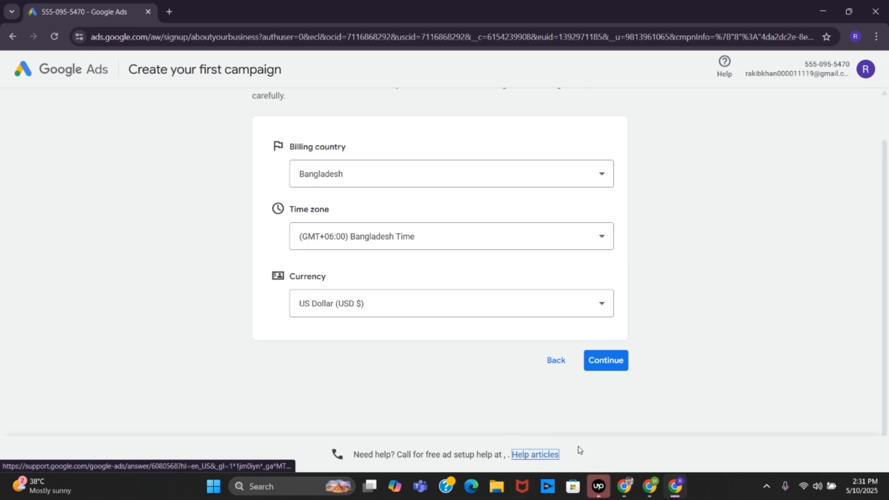
pyautogui.click(537, 456)
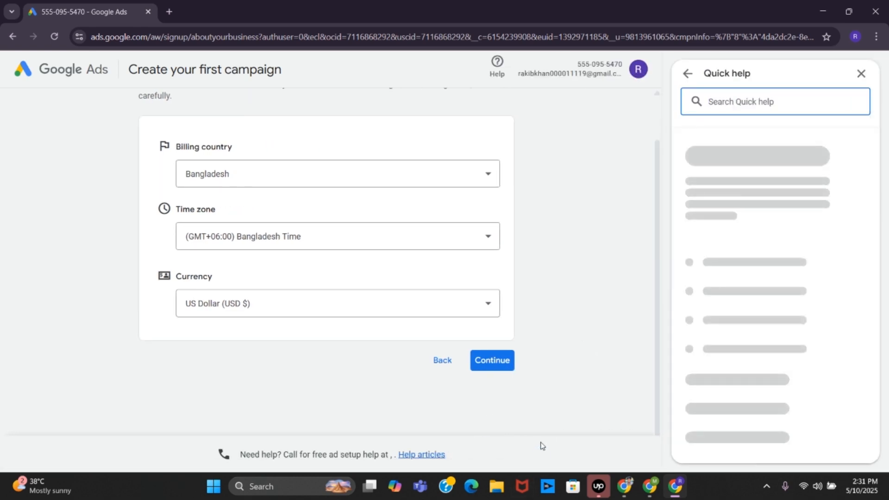
pyautogui.click(781, 92)
pyautogui.write('d')
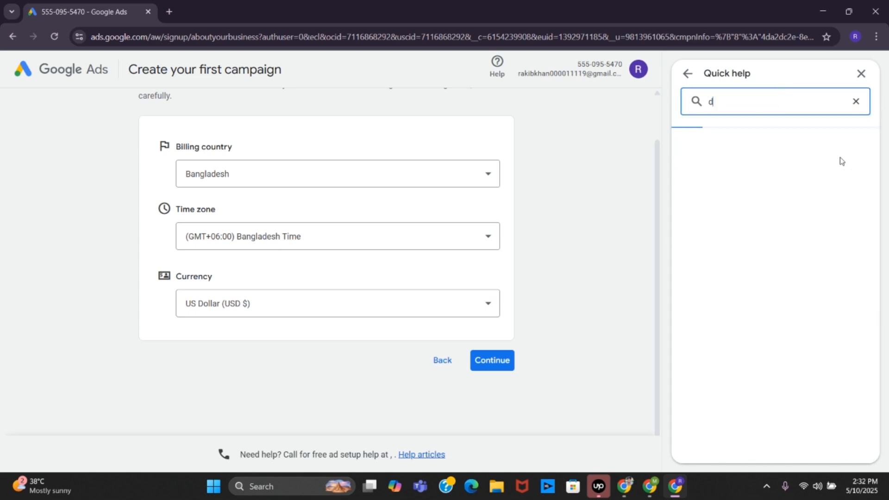
pyautogui.write('ash')
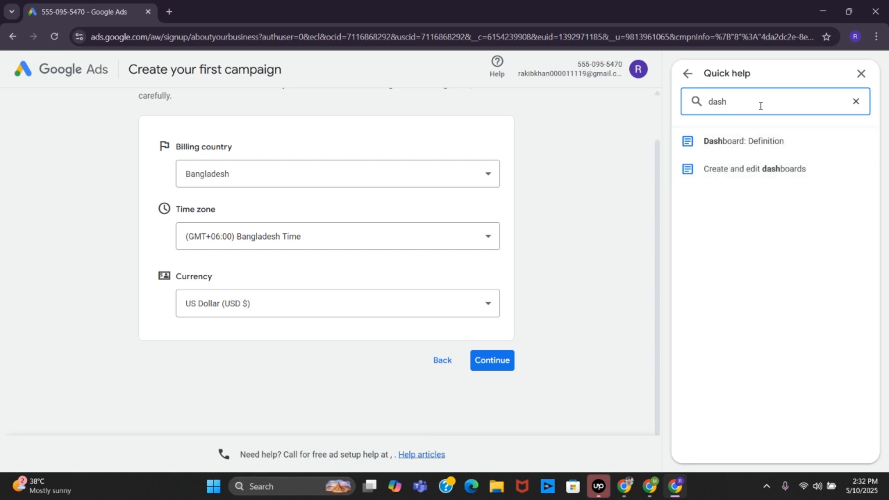
pyautogui.write('b')
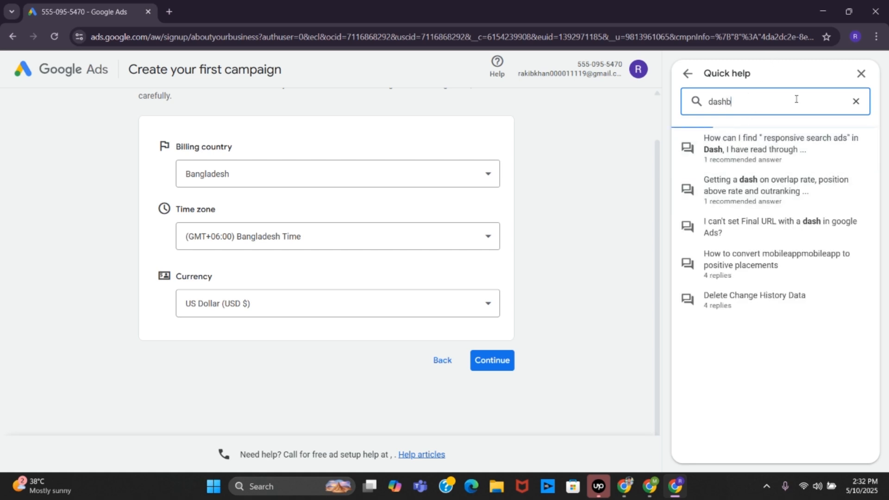
pyautogui.write('oard')
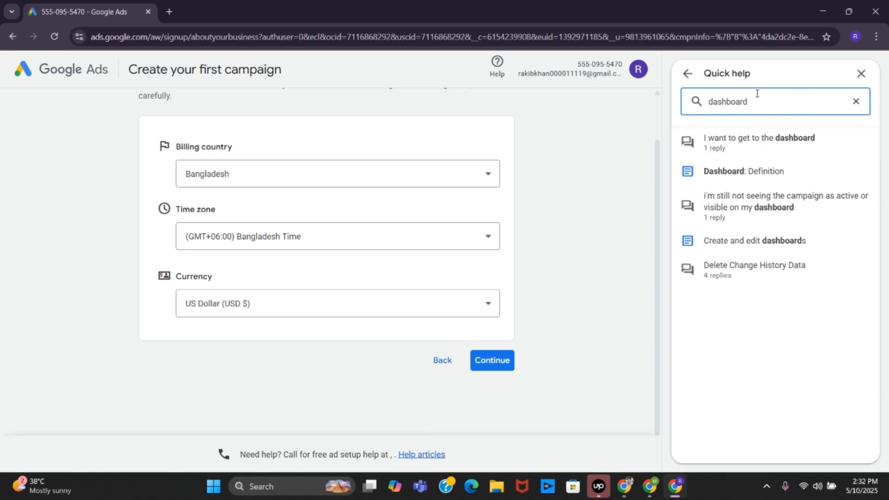
# Open the dashboard definition article and follow its link to the instructions for creating and editing dashboards
pyautogui.click(766, 178)
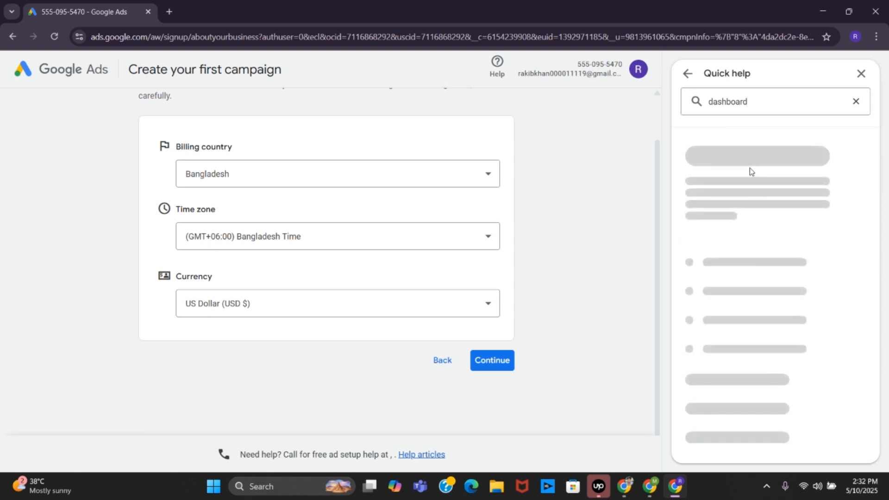
pyautogui.moveTo(886, 165); pyautogui.dragTo(882, 214)
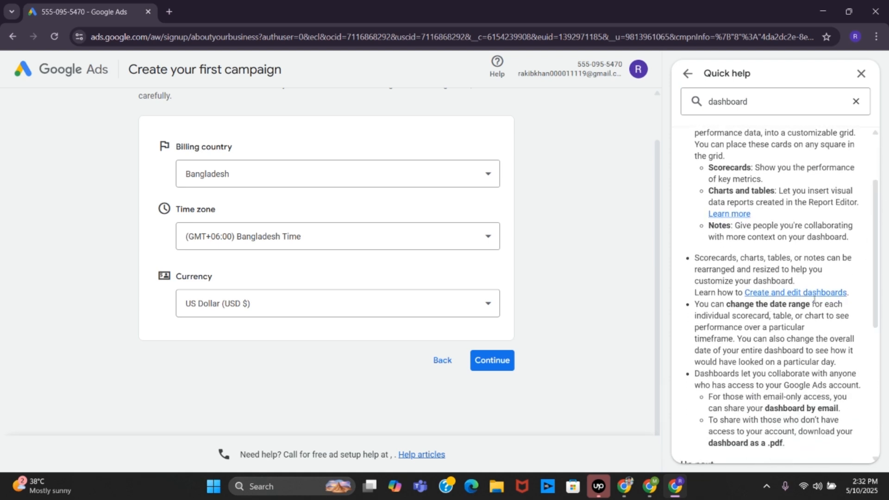
pyautogui.click(790, 295)
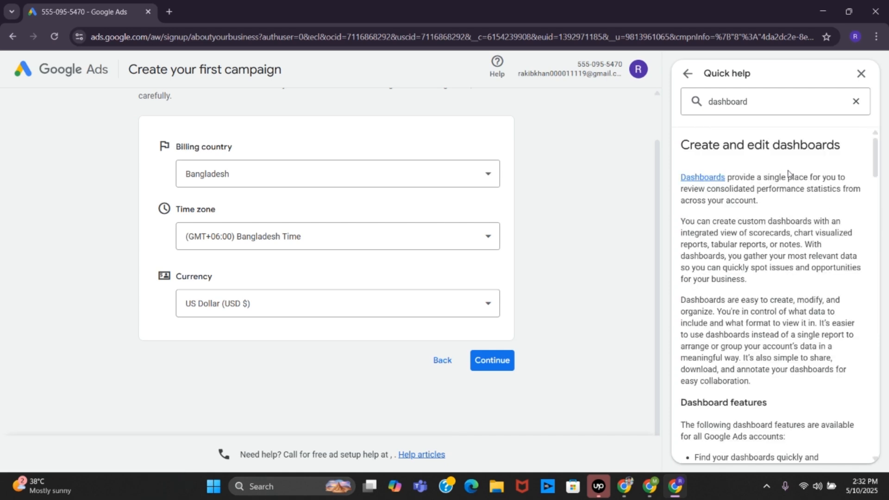
pyautogui.moveTo(876, 157); pyautogui.dragTo(877, 225)
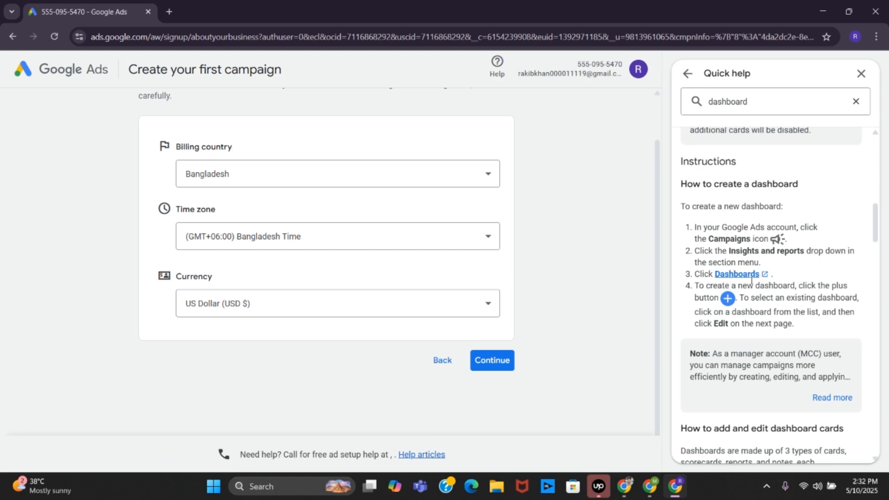
# Go to the account's Dashboards page from the help instructions, dismissing the welcome message and closing Quick help
pyautogui.click(741, 274)
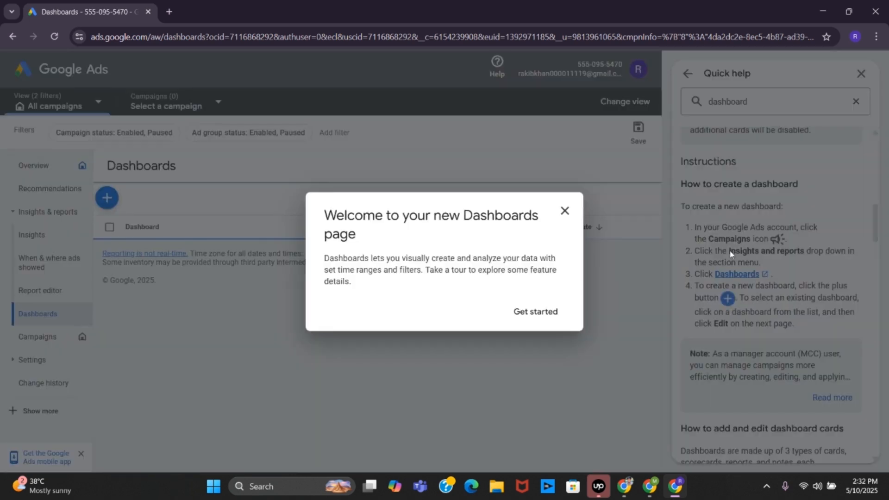
pyautogui.click(565, 211)
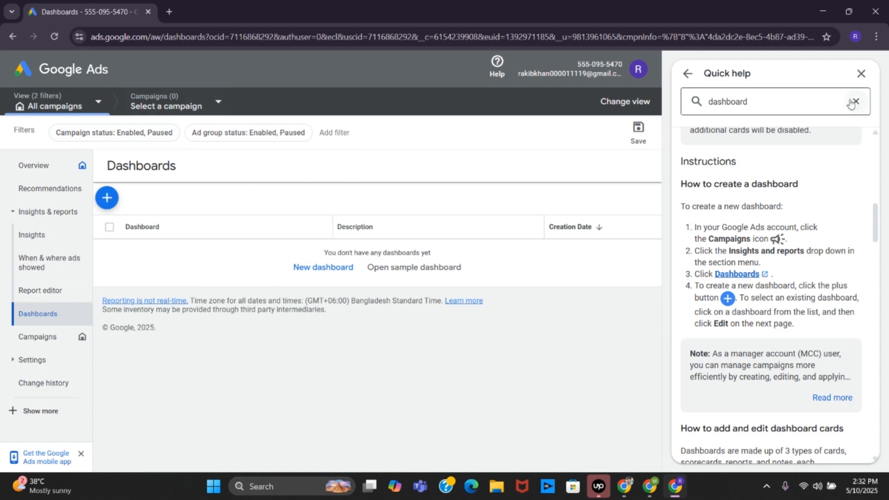
pyautogui.click(862, 76)
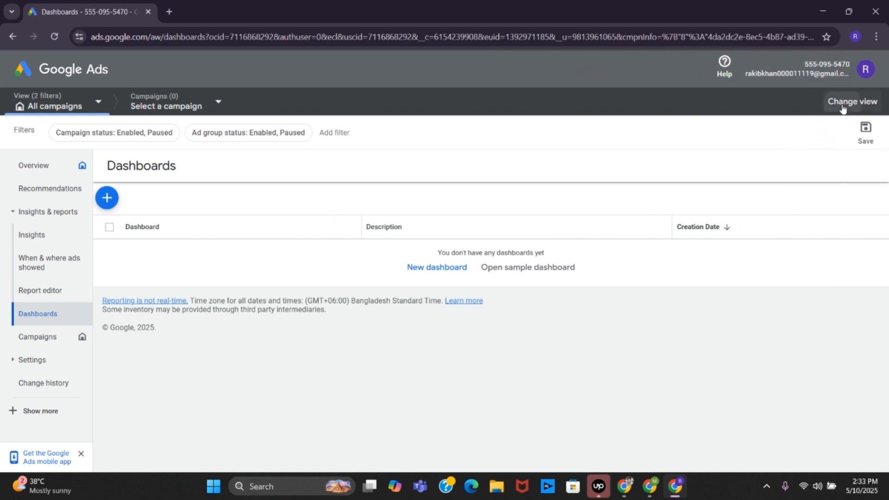
# Change the account's navigation view and open the campaigns overview, cancelling the save of filters as a custom view
pyautogui.click(848, 102)
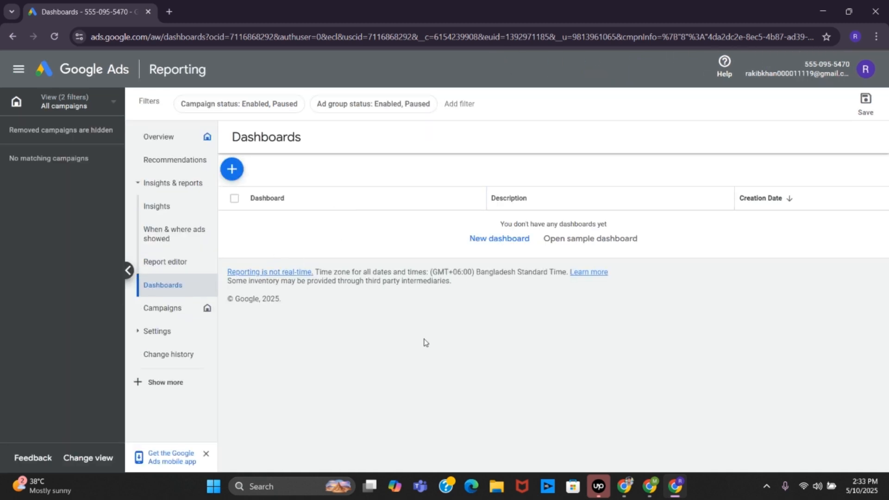
pyautogui.click(193, 140)
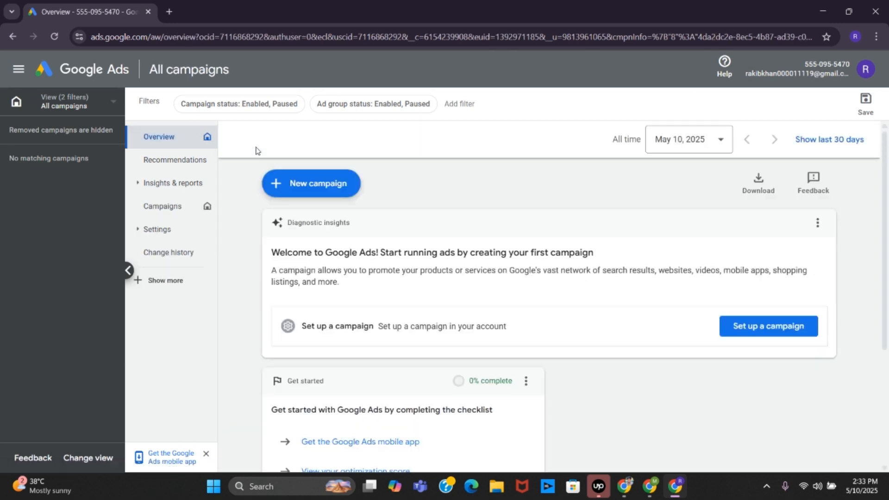
pyautogui.moveTo(885, 179)
pyautogui.mouseDown()
pyautogui.moveTo(886, 294)
pyautogui.moveTo(886, 180)
pyautogui.mouseUp()
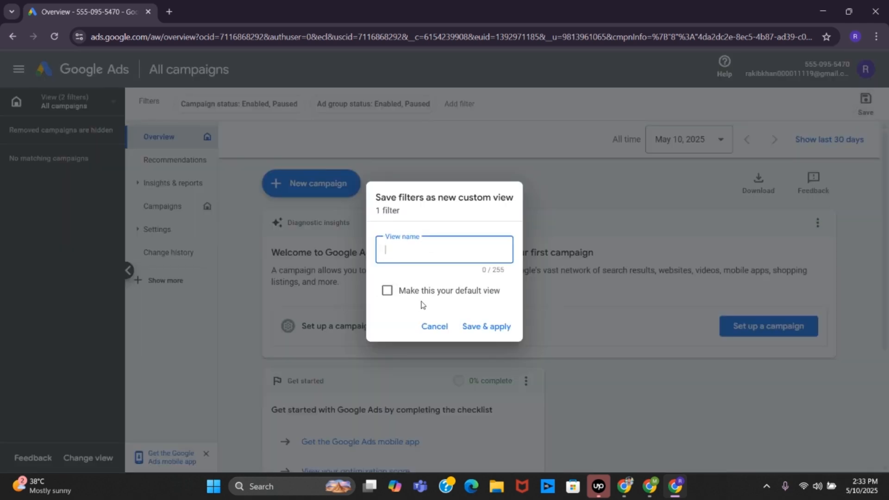
pyautogui.click(416, 331)
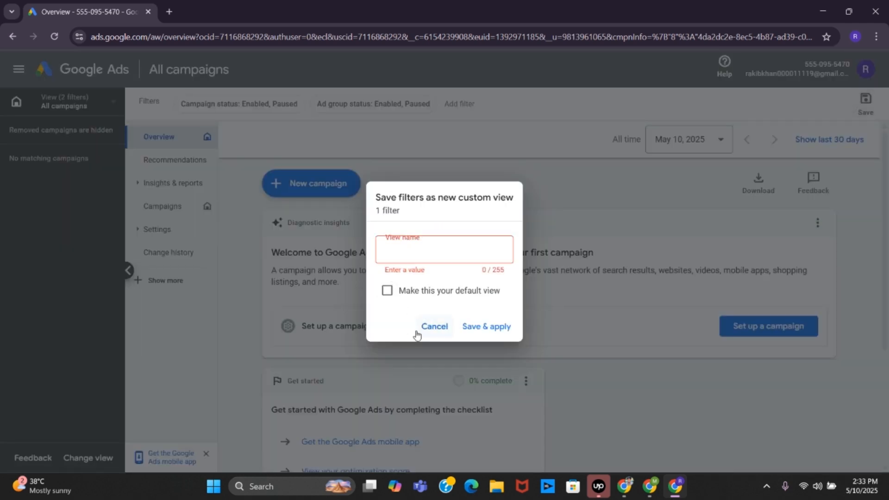
# Start a new campaign from the overview and examine the available campaign objectives without choosing one
pyautogui.click(318, 184)
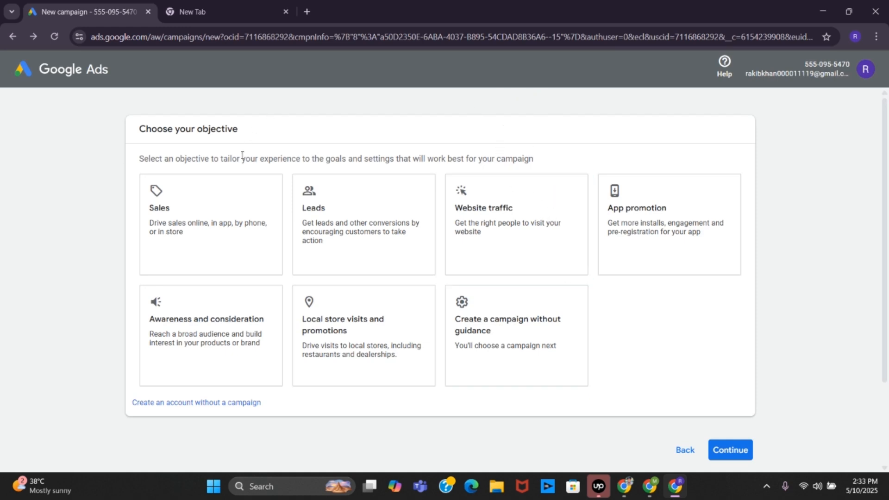
pyautogui.moveTo(152, 128); pyautogui.dragTo(239, 129)
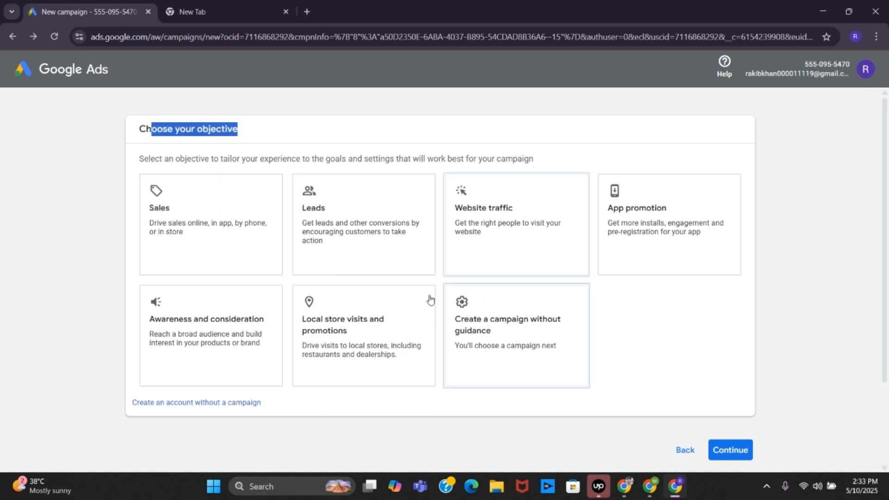
pyautogui.click(318, 145)
pyautogui.moveTo(884, 162); pyautogui.dragTo(885, 104)
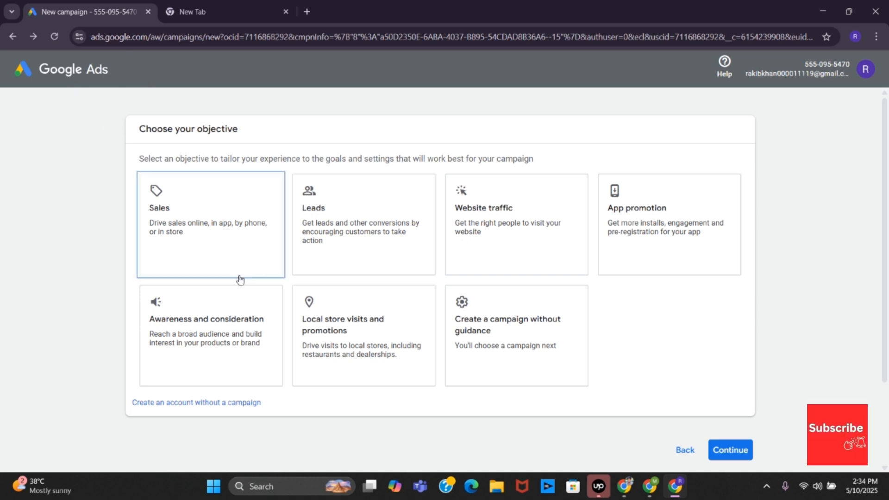
pyautogui.moveTo(884, 137); pyautogui.dragTo(867, 122)
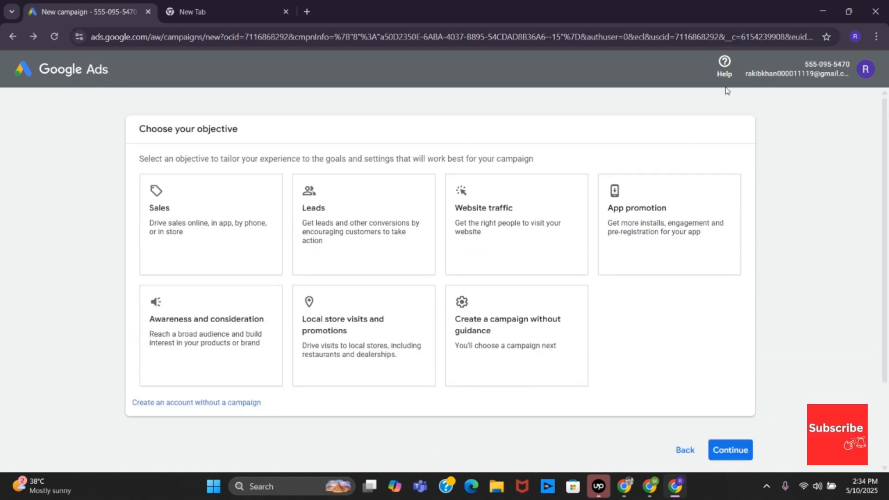